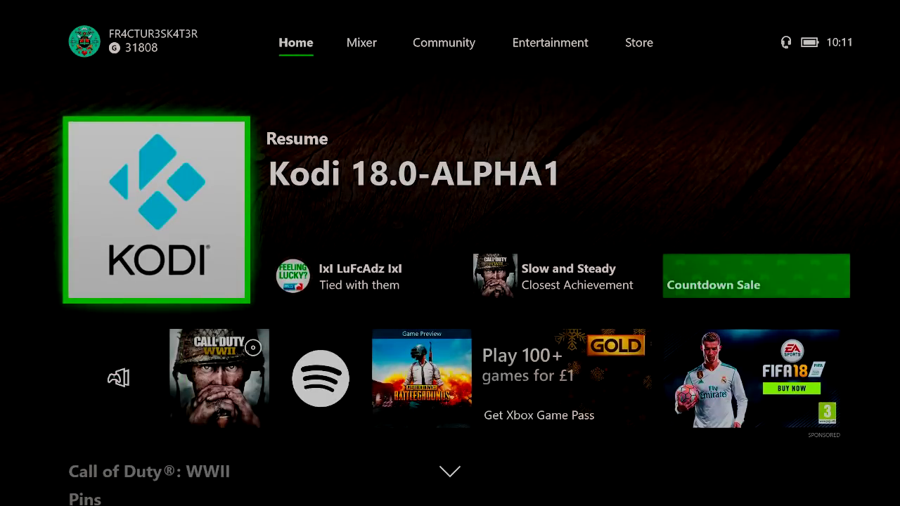
Step: Move from Home to the Entertainment tab in the dashboard's top bar
{"action": "key", "text": "Up"}
{"action": "key", "text": "Right"}
{"action": "key", "text": "Right"}
{"action": "key", "text": "Right"}
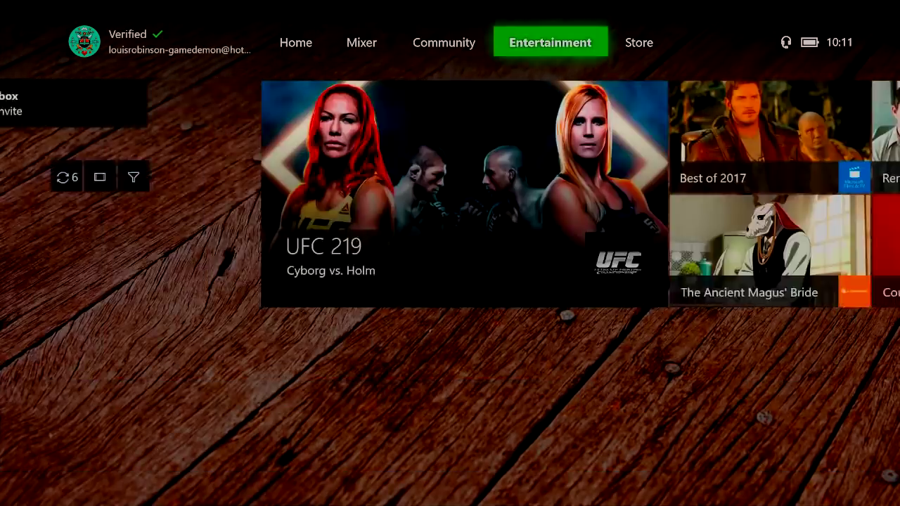
Step: Search the Microsoft Store for 'kodi' using the on-screen keyboard
{"action": "key", "text": "Down"}
{"action": "key", "text": "Down"}
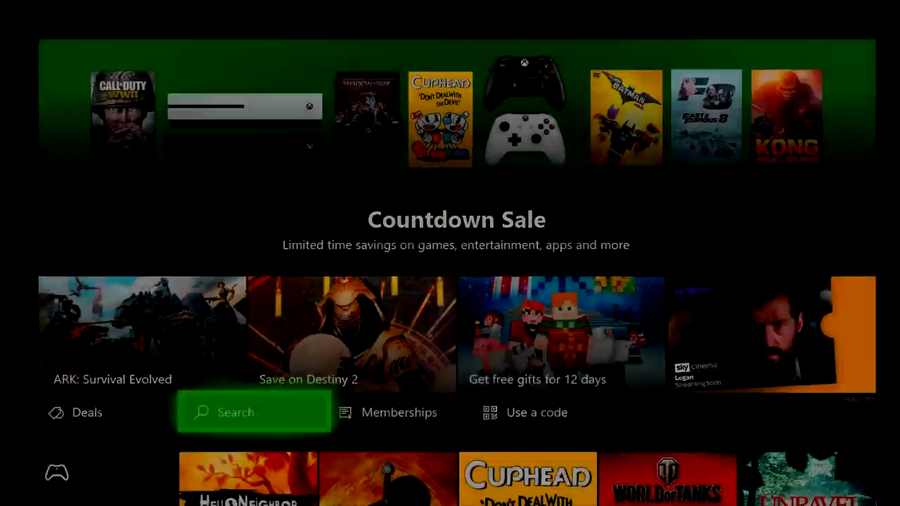
{"action": "key", "text": "Down"}
{"action": "key", "text": "Down"}
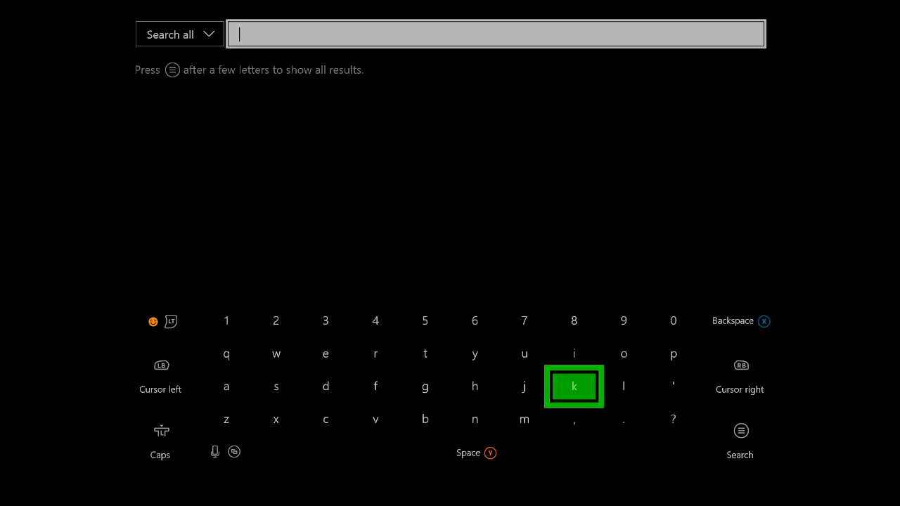
{"action": "key", "text": "Return"}
{"action": "key", "text": "Up"}
{"action": "key", "text": "Right"}
{"action": "key", "text": "Return"}
{"action": "key", "text": "Down"}
{"action": "key", "text": "Left"}
{"action": "key", "text": "Left"}
{"action": "key", "text": "Left"}
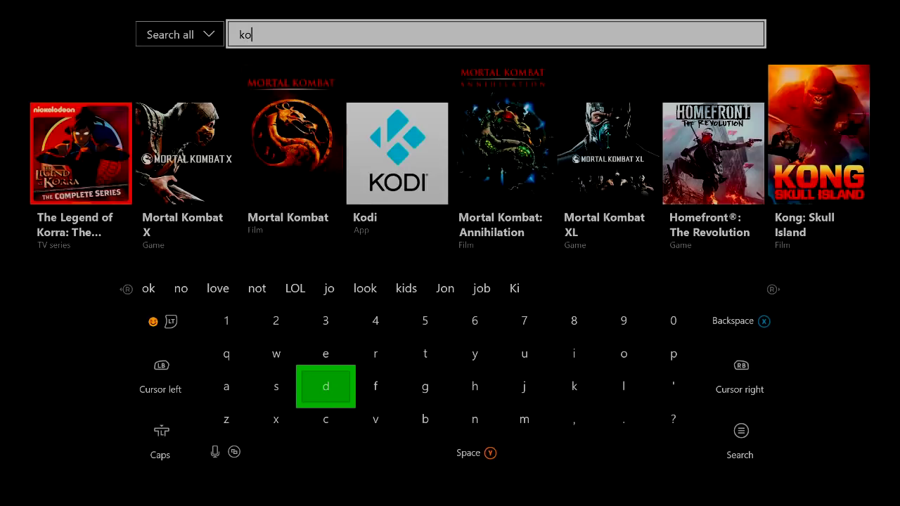
{"action": "key", "text": "Return"}
{"action": "key", "text": "Up"}
{"action": "key", "text": "Right"}
{"action": "key", "text": "Right"}
{"action": "key", "text": "Right"}
{"action": "key", "text": "Right"}
{"action": "key", "text": "Right"}
{"action": "key", "text": "Return"}
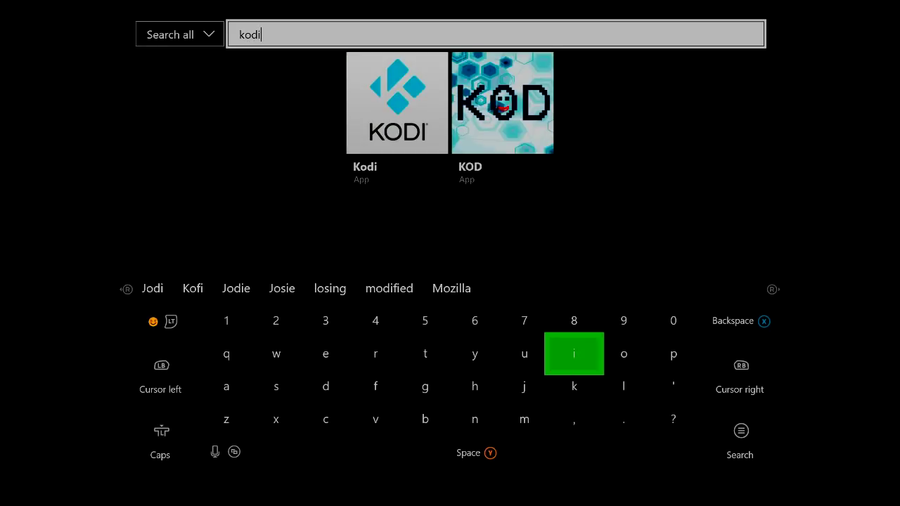
{"action": "key", "text": "Up"}
{"action": "key", "text": "Up"}
Step: Filter the search results to Apps and open the Kodi store page
{"action": "key", "text": "Up"}
{"action": "key", "text": "Return"}
{"action": "key", "text": "Down"}
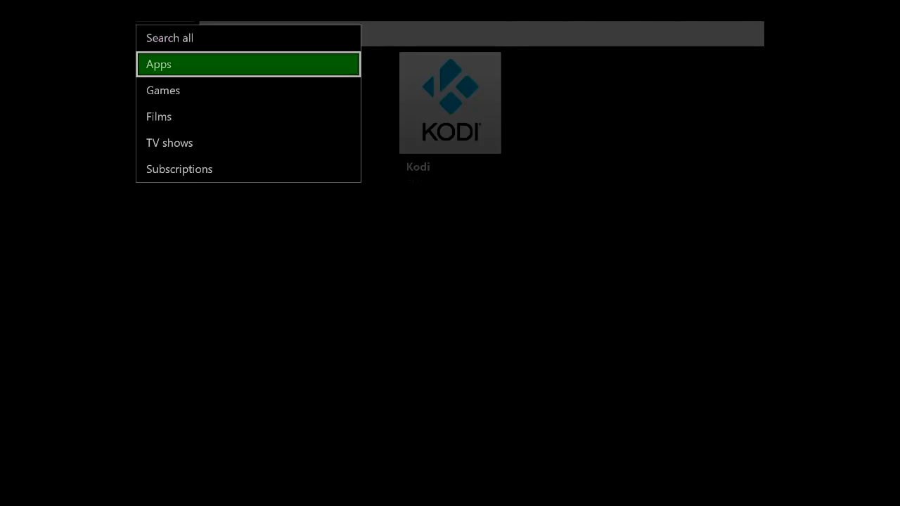
{"action": "key", "text": "Escape"}
{"action": "key", "text": "Right"}
{"action": "key", "text": "Return"}
{"action": "key", "text": "Up"}
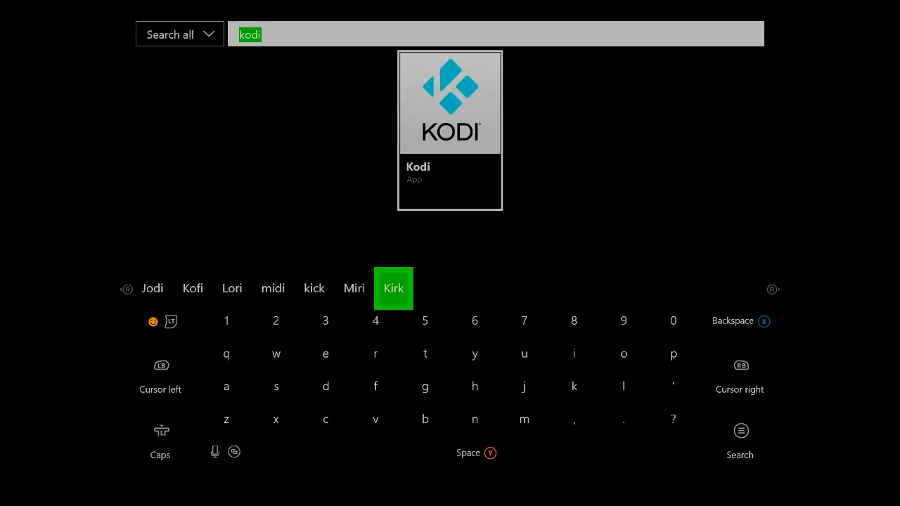
{"action": "key", "text": "Up"}
{"action": "key", "text": "Return"}
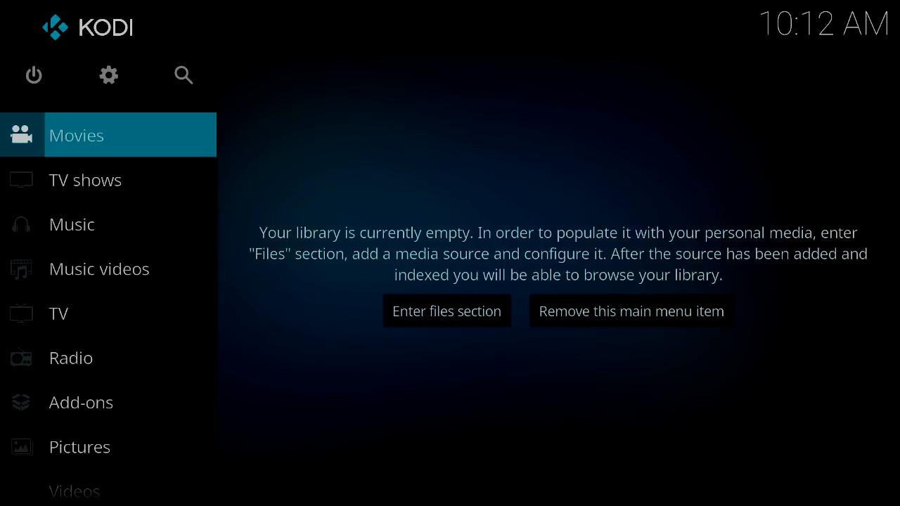
Step: Navigate Kodi's main menu to Settings and browse the system screen's options
{"action": "key", "text": "Down"}
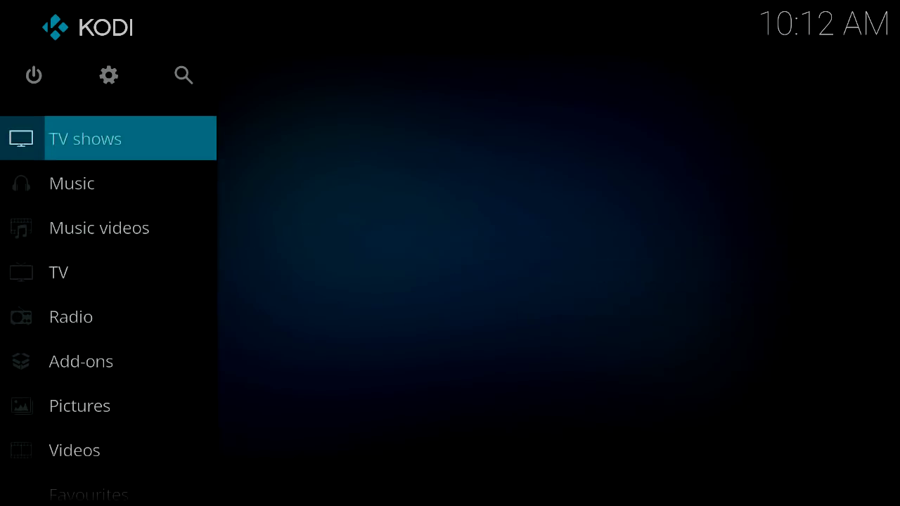
{"action": "key", "text": "Down"}
{"action": "key", "text": "Down"}
{"action": "key", "text": "Down"}
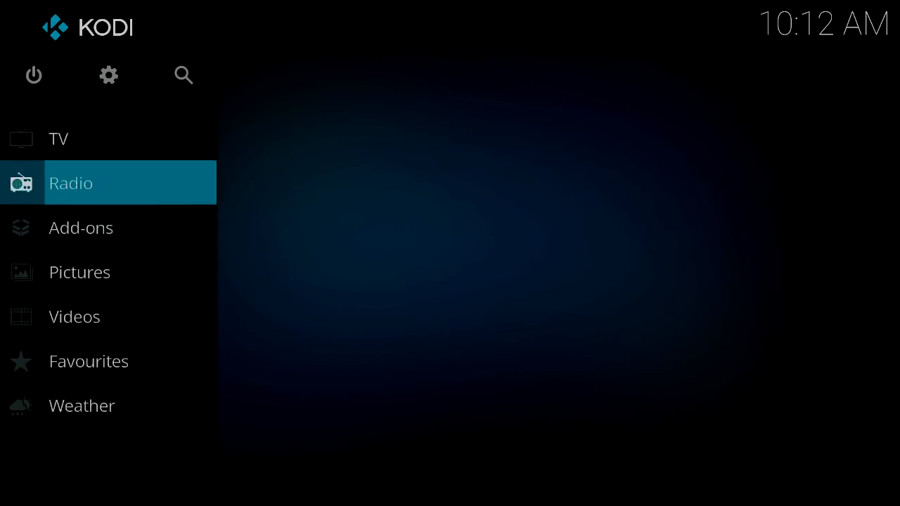
{"action": "key", "text": "Down"}
{"action": "key", "text": "Down"}
{"action": "key", "text": "Down"}
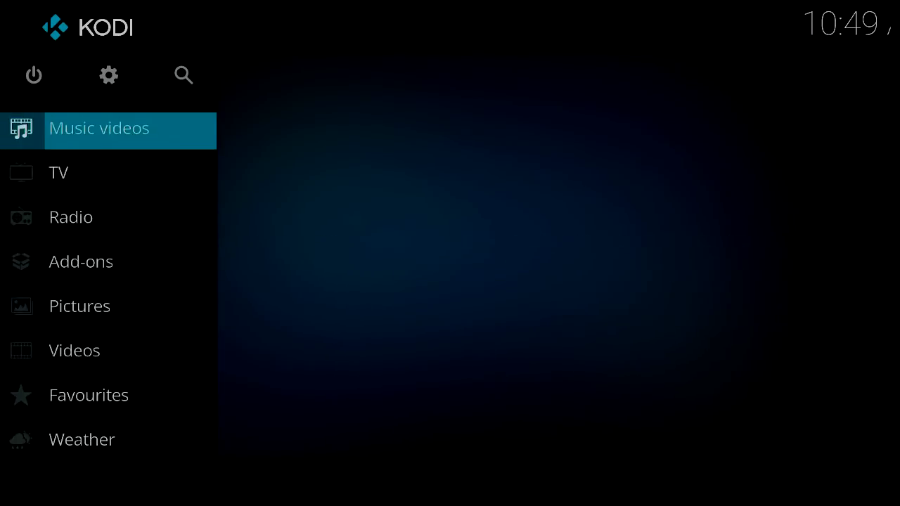
{"action": "key", "text": "Up"}
{"action": "key", "text": "Up"}
{"action": "key", "text": "Up"}
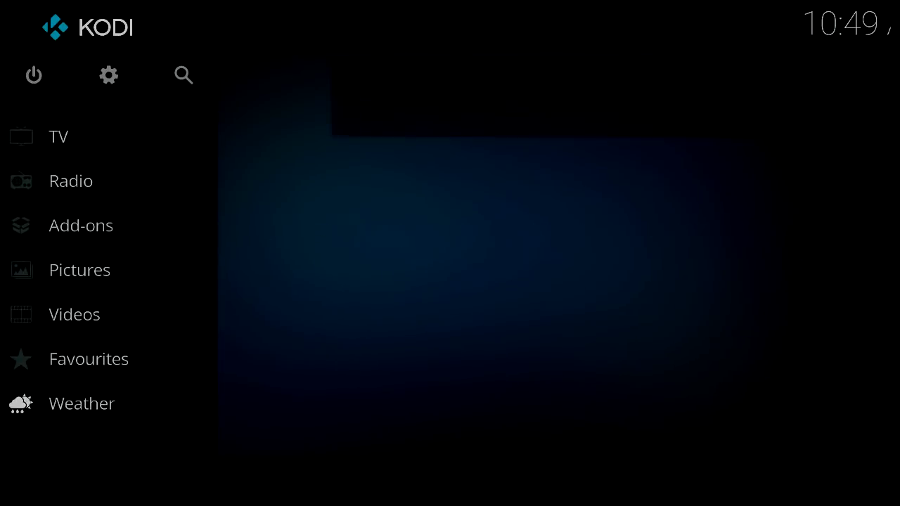
{"action": "key", "text": "Up"}
{"action": "key", "text": "Up"}
{"action": "key", "text": "Up"}
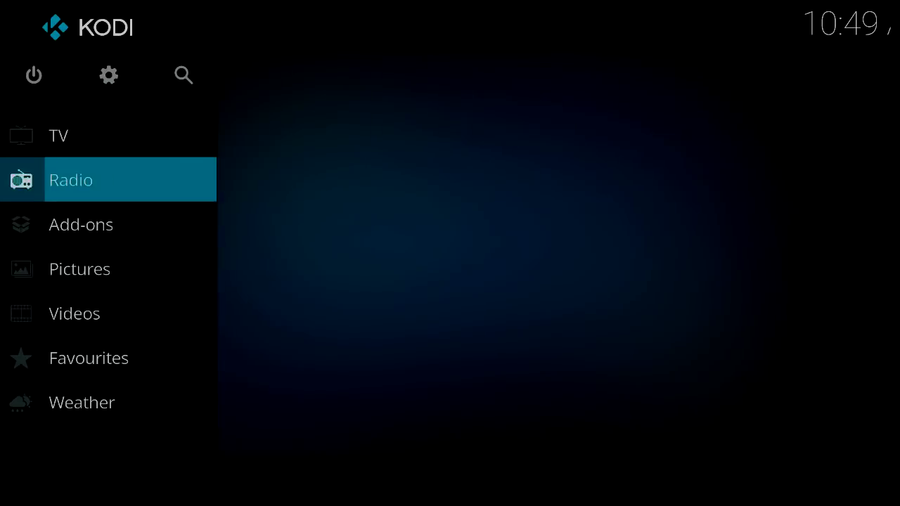
{"action": "key", "text": "Up"}
{"action": "key", "text": "Up"}
{"action": "key", "text": "Up"}
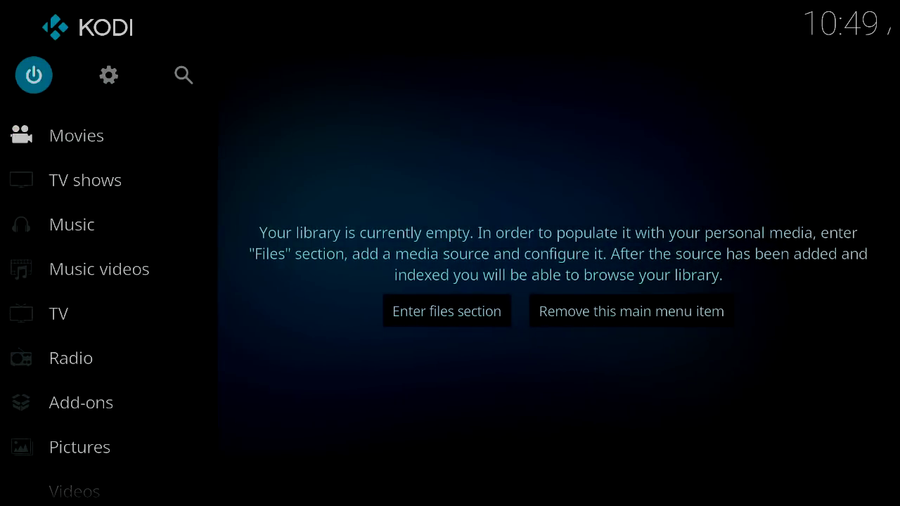
{"action": "key", "text": "Right"}
{"action": "key", "text": "Return"}
{"action": "key", "text": "Right"}
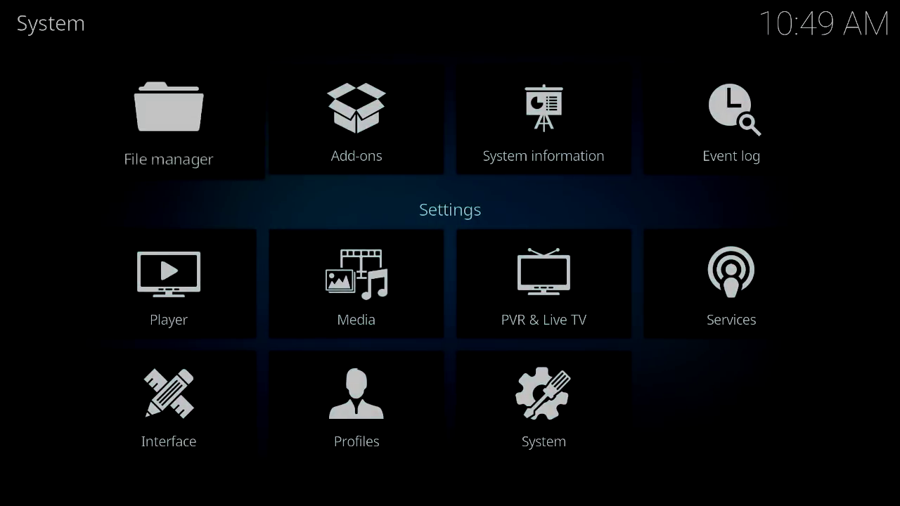
{"action": "key", "text": "Down"}
{"action": "key", "text": "Down"}
{"action": "key", "text": "Up"}
{"action": "key", "text": "Right"}
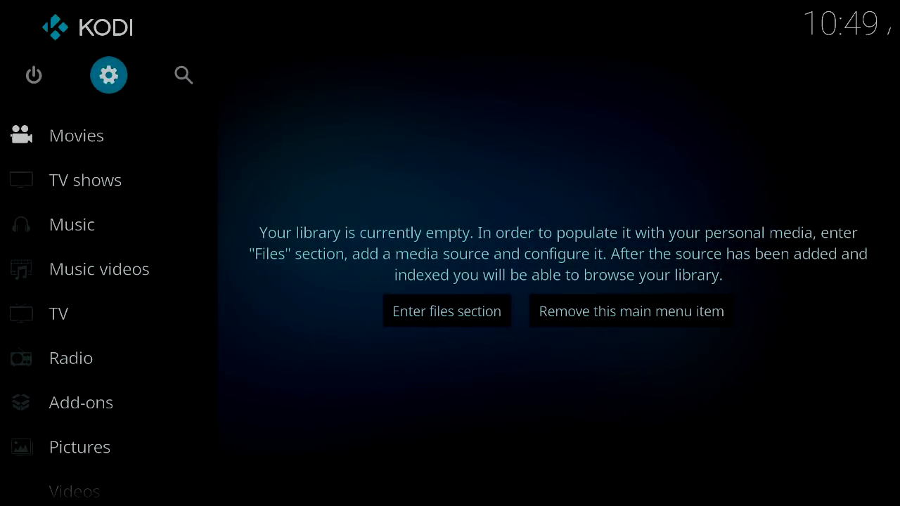
Step: Enable Unknown sources under System > Add-ons, then return to the home screen
{"action": "key", "text": "Return"}
{"action": "key", "text": "Down"}
{"action": "key", "text": "Down"}
{"action": "key", "text": "Right"}
{"action": "key", "text": "Return"}
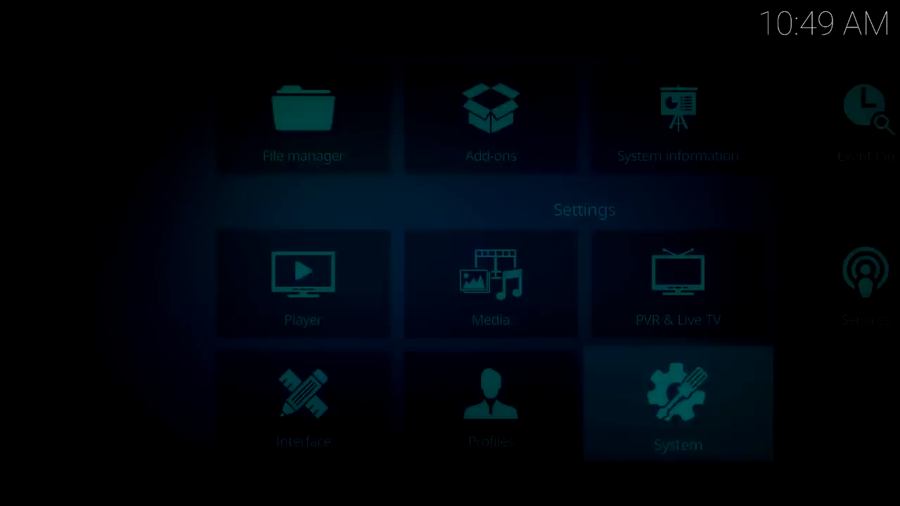
{"action": "key", "text": "Down"}
{"action": "key", "text": "Down"}
{"action": "key", "text": "Down"}
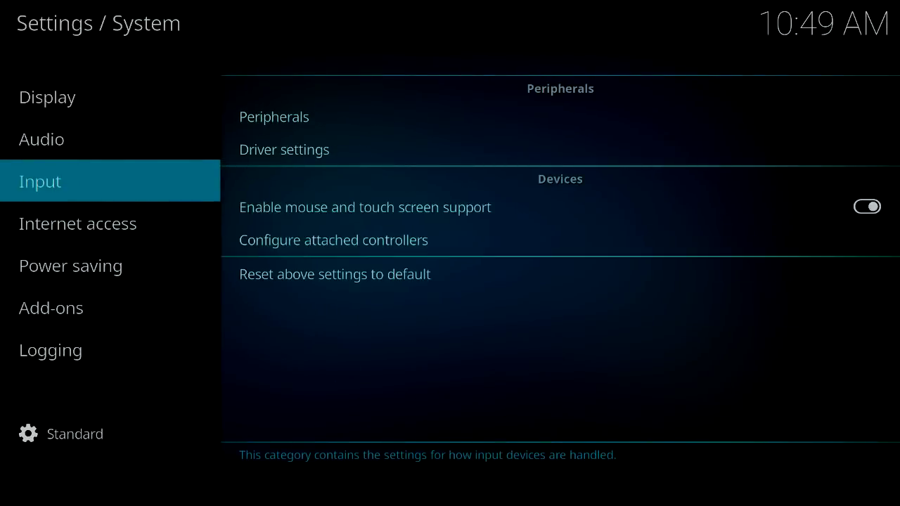
{"action": "key", "text": "Right"}
{"action": "key", "text": "Down"}
{"action": "key", "text": "Down"}
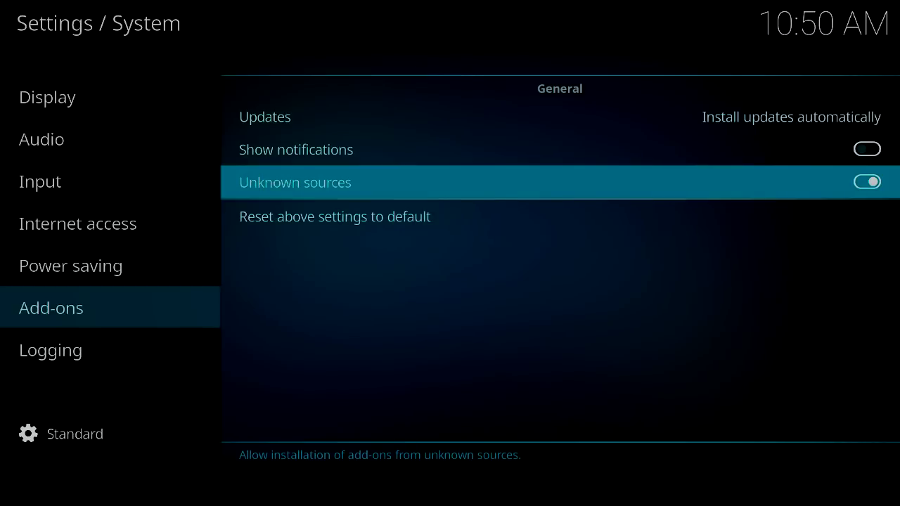
{"action": "key", "text": "Escape"}
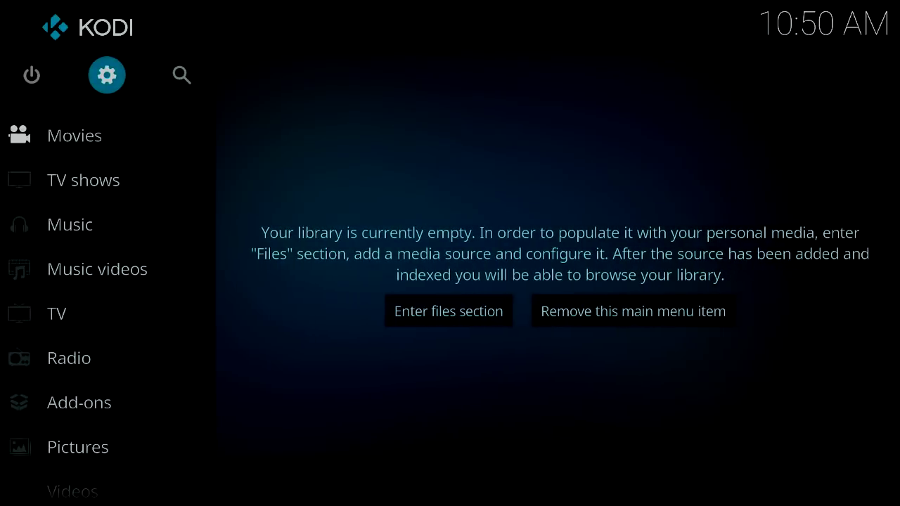
Step: Open the File manager and start adding a new source, then cancel it
{"action": "key", "text": "Return"}
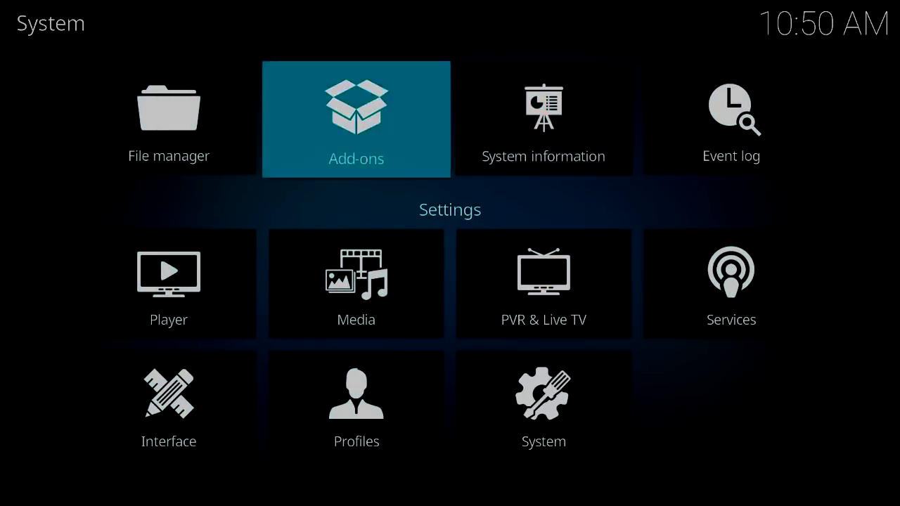
{"action": "key", "text": "Left"}
{"action": "key", "text": "Return"}
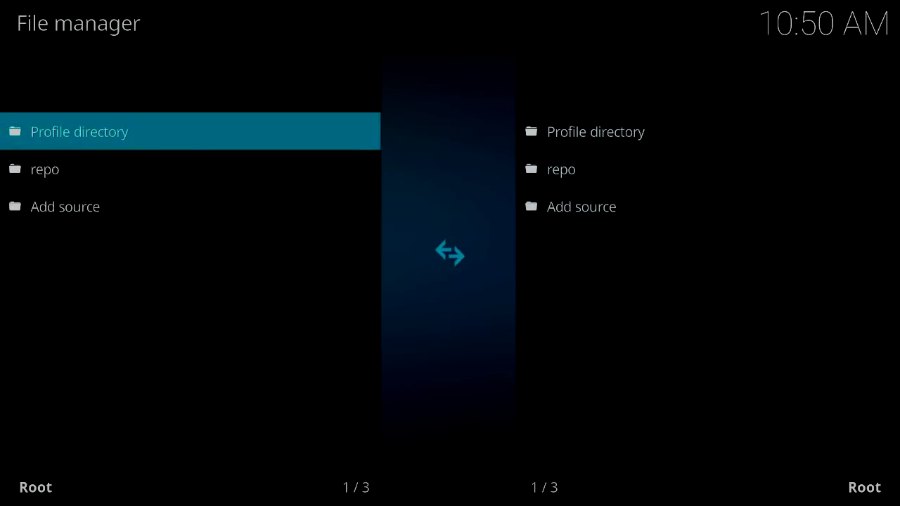
{"action": "key", "text": "Down"}
{"action": "key", "text": "Down"}
{"action": "key", "text": "Return"}
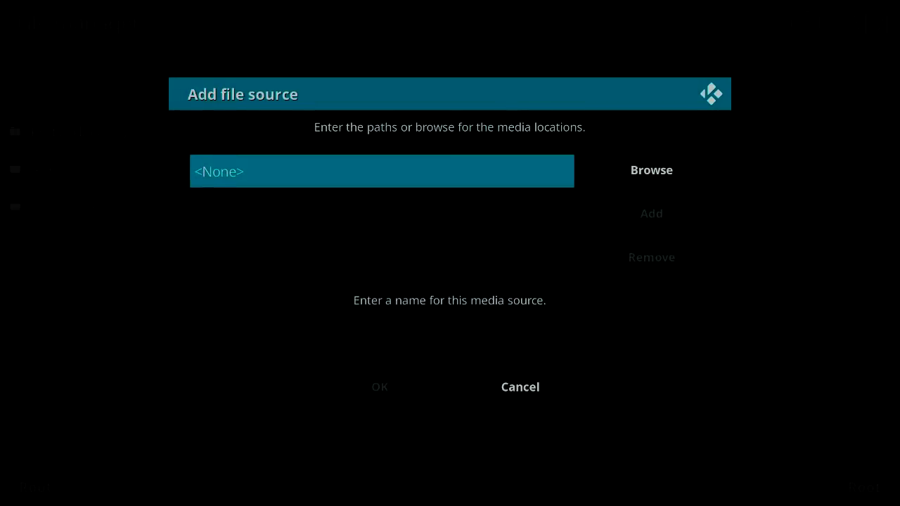
{"action": "key", "text": "Return"}
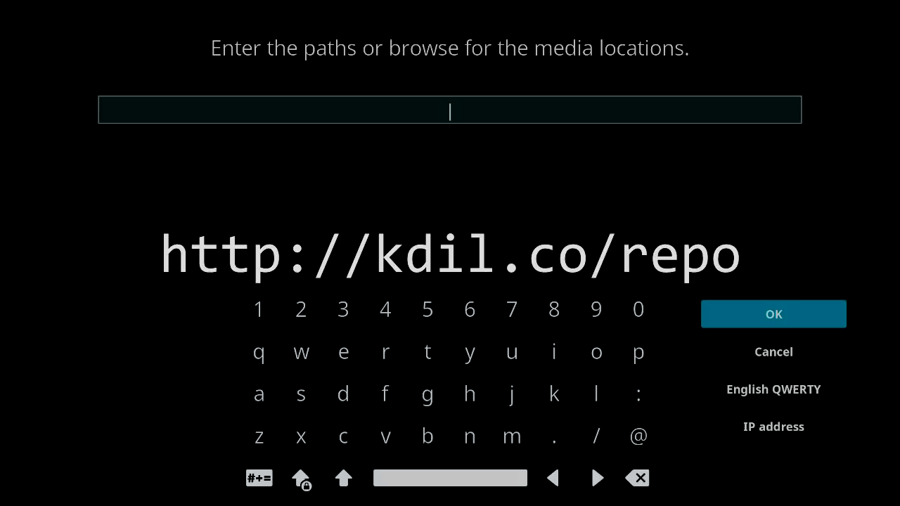
{"action": "key", "text": "Escape"}
{"action": "key", "text": "Escape"}
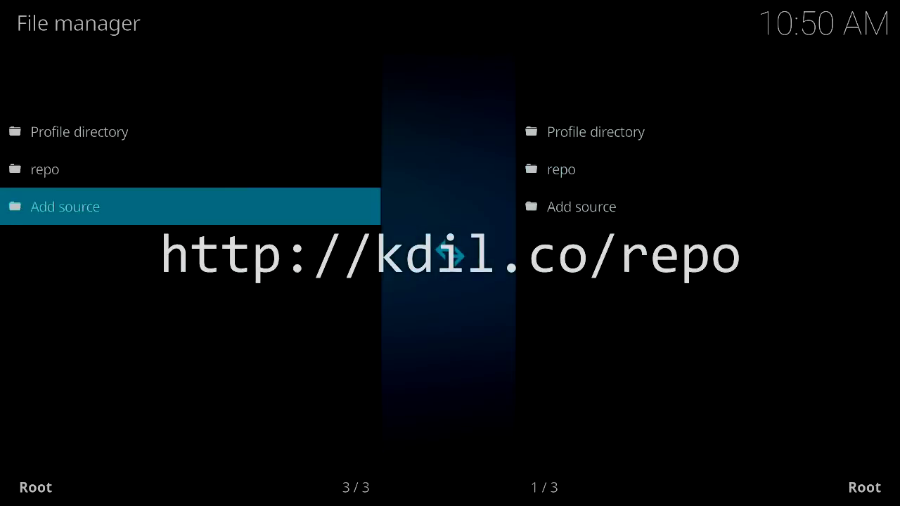
{"action": "key", "text": "Up"}
{"action": "key", "text": "Return"}
{"action": "key", "text": "Down"}
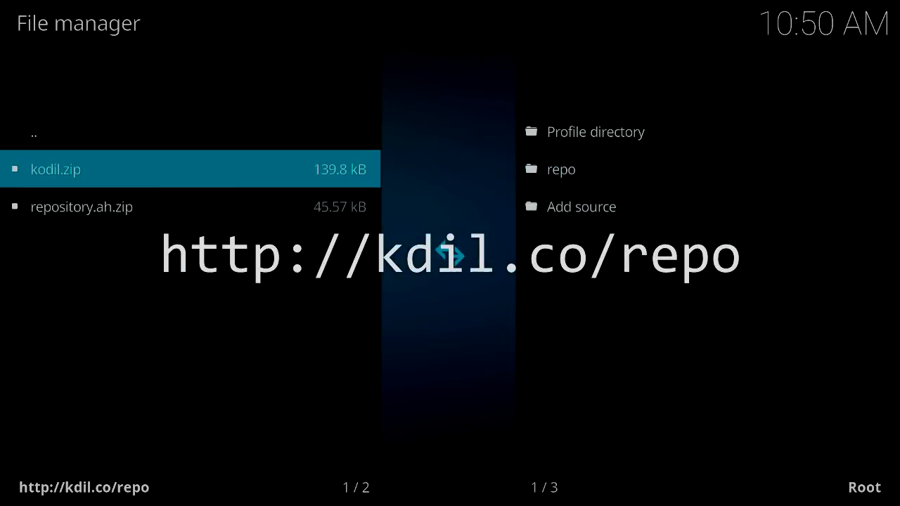
{"action": "key", "text": "Escape"}
{"action": "key", "text": "Return"}
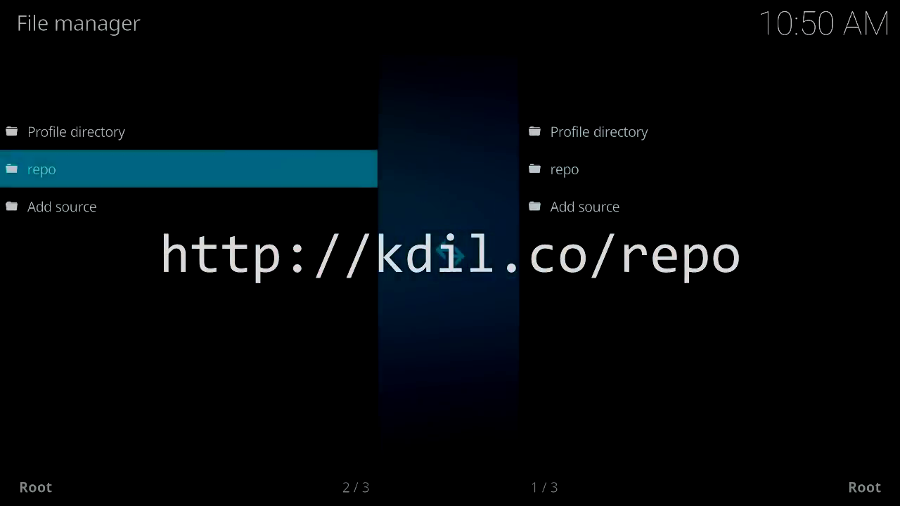
{"action": "key", "text": "c"}
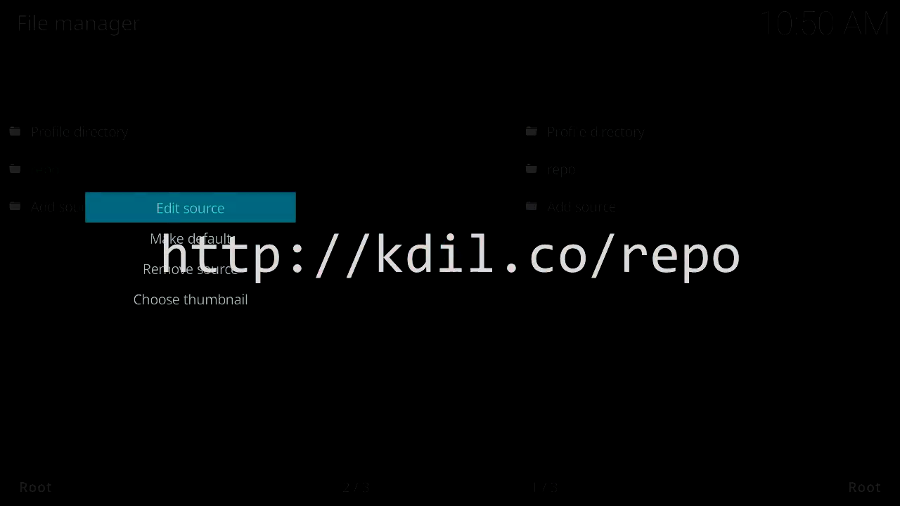
{"action": "key", "text": "Return"}
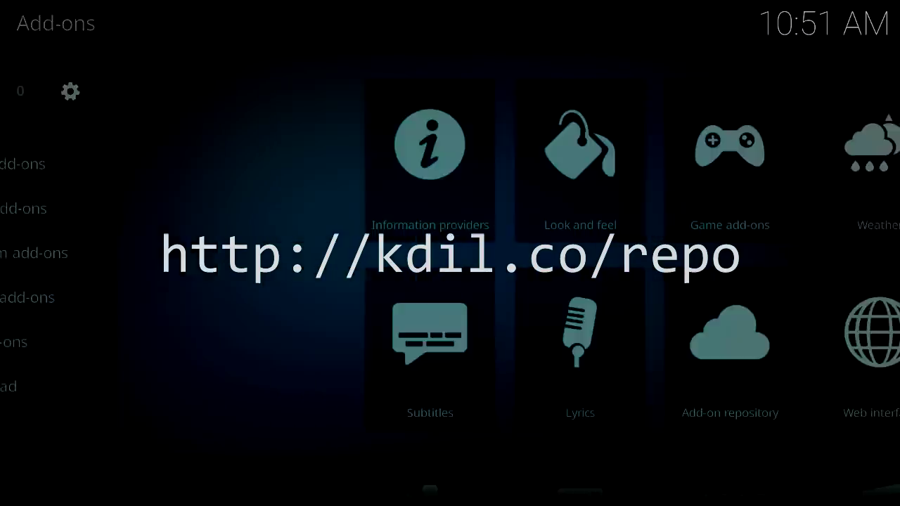
Step: Install the Kodil repository from kodil.zip in the repo source
{"action": "key", "text": "Return"}
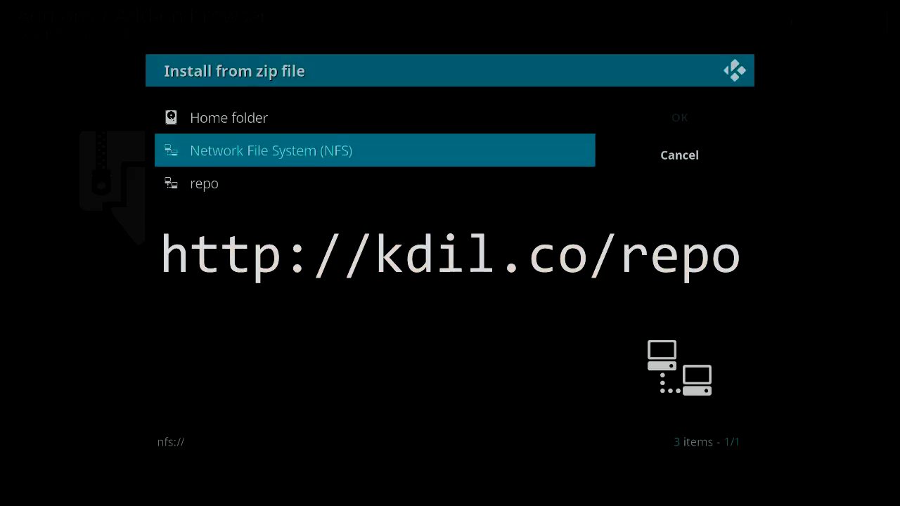
{"action": "key", "text": "Down"}
{"action": "key", "text": "Return"}
{"action": "key", "text": "Down"}
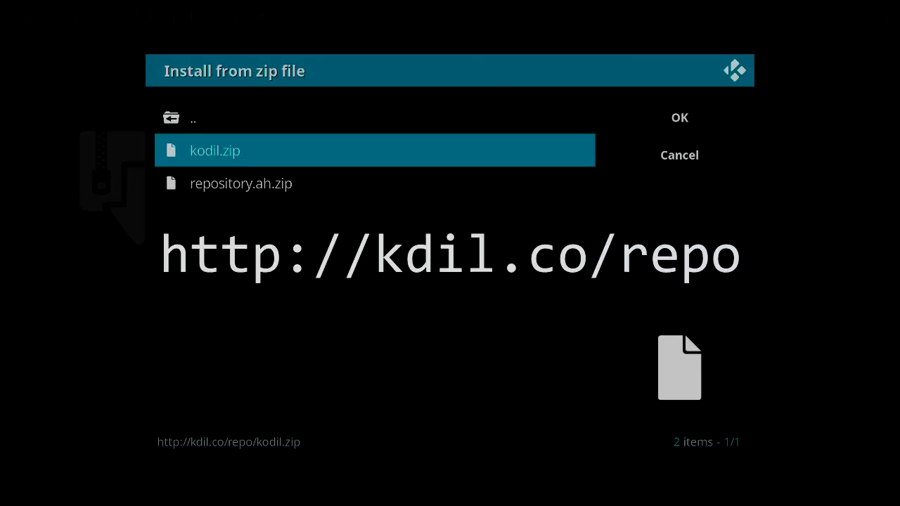
{"action": "key", "text": "Return"}
Step: Open Kodil Repository from Install from repository and select Video add-ons
{"action": "key", "text": "Up"}
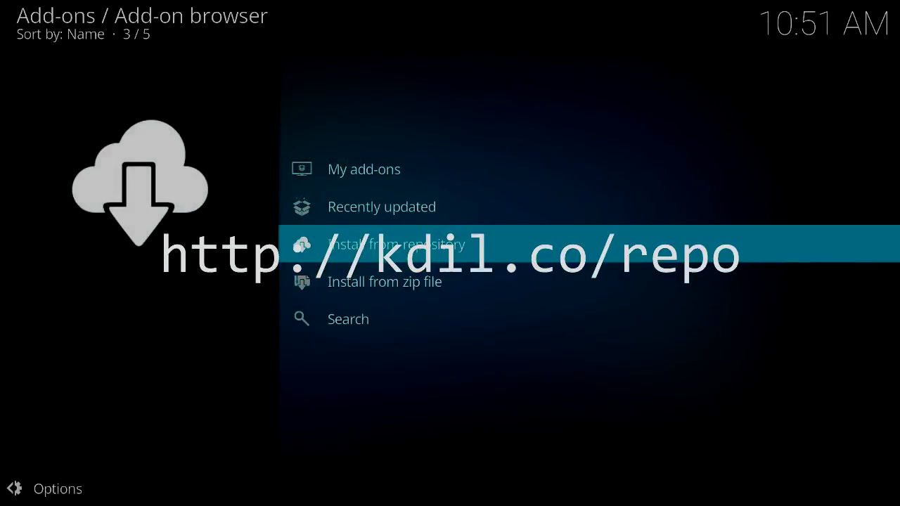
{"action": "key", "text": "Return"}
{"action": "key", "text": "Return"}
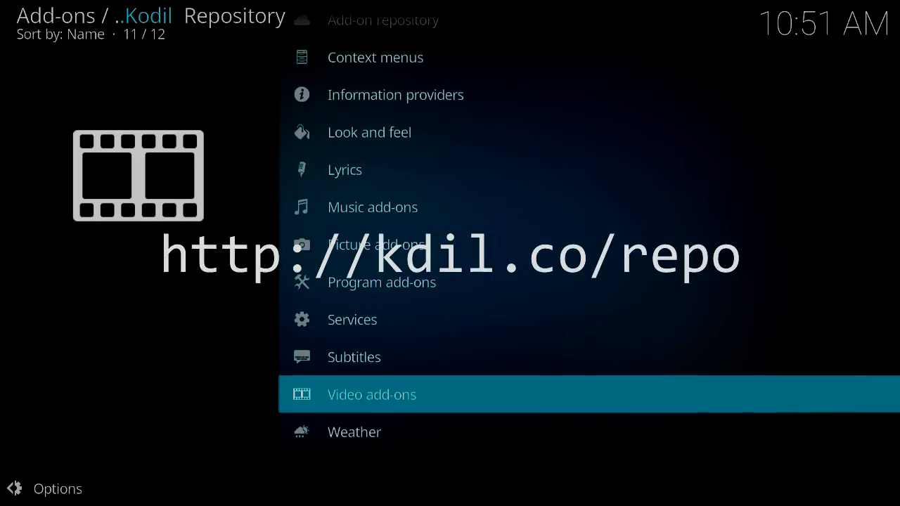
{"action": "key", "text": "Up"}
{"action": "key", "text": "Down"}
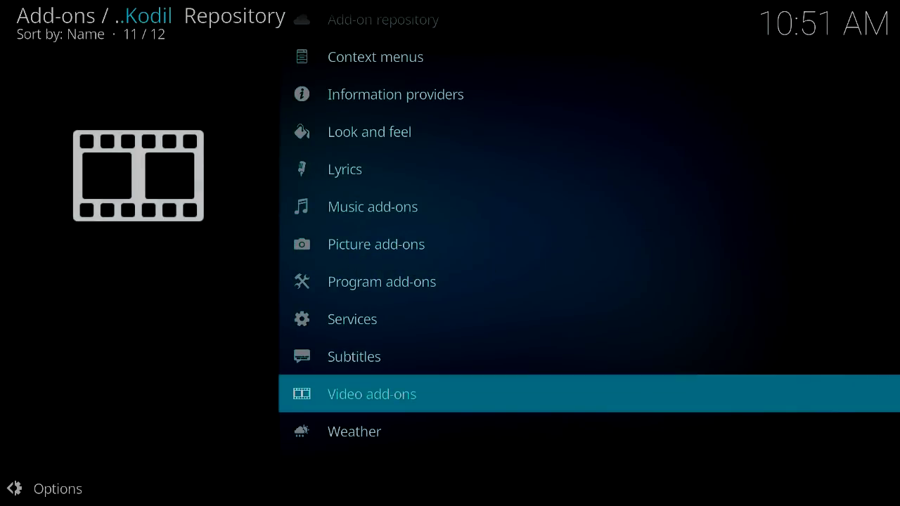
Step: Open the Kodil Repository's Video add-ons and scroll down to Exodus 4.2.00
{"action": "key", "text": "Return"}
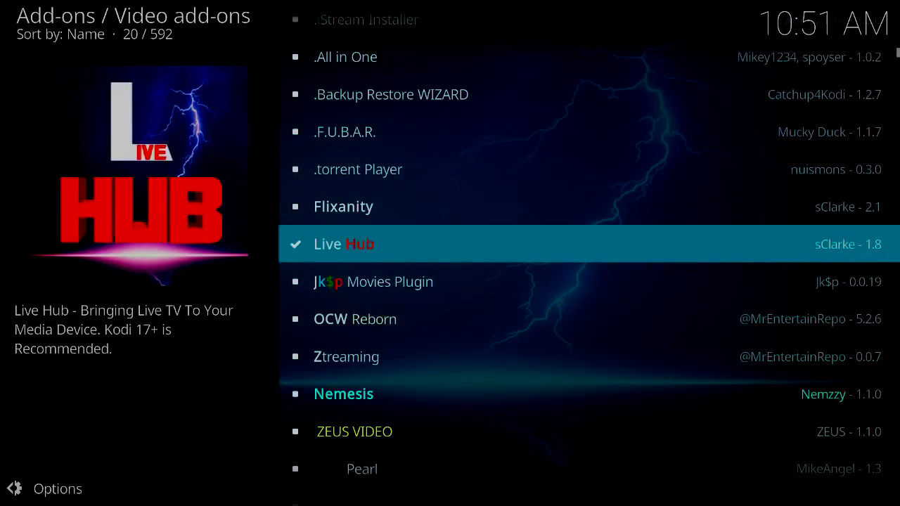
{"action": "key", "text": "Up"}
{"action": "key", "text": "Up"}
{"action": "key", "text": "Up"}
{"action": "key", "text": "Up"}
{"action": "key", "text": "Up"}
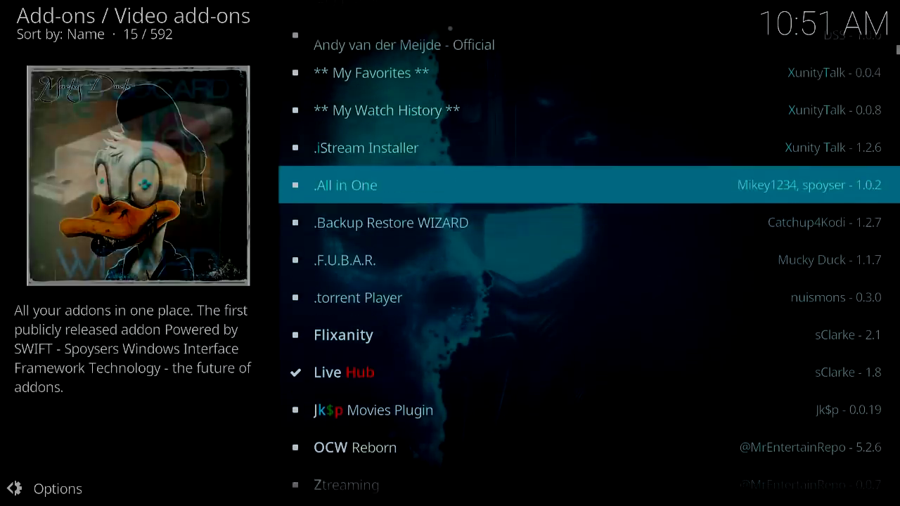
{"action": "key", "text": "Up"}
{"action": "key", "text": "Up"}
{"action": "key", "text": "Up"}
{"action": "key", "text": "Down"}
{"action": "key", "text": "Down"}
{"action": "key", "text": "Down"}
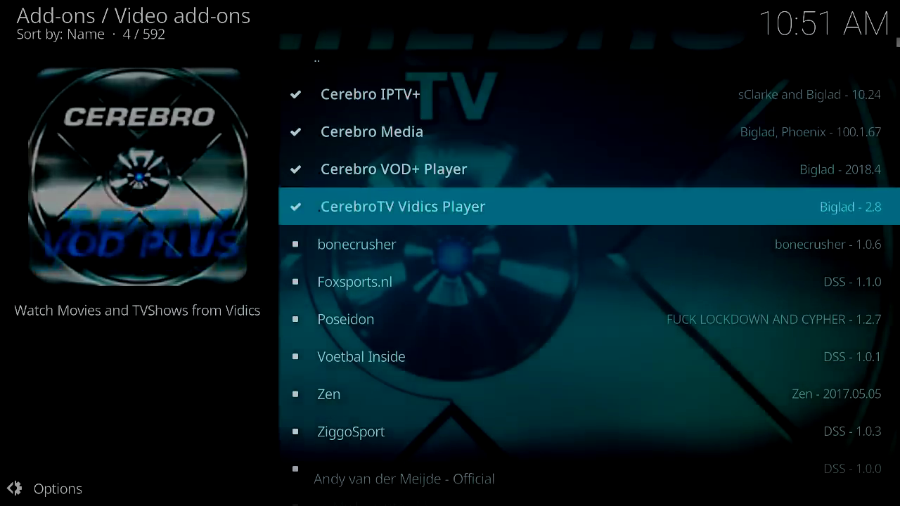
{"action": "key", "text": "Down"}
{"action": "key", "text": "Down"}
{"action": "key", "text": "Down"}
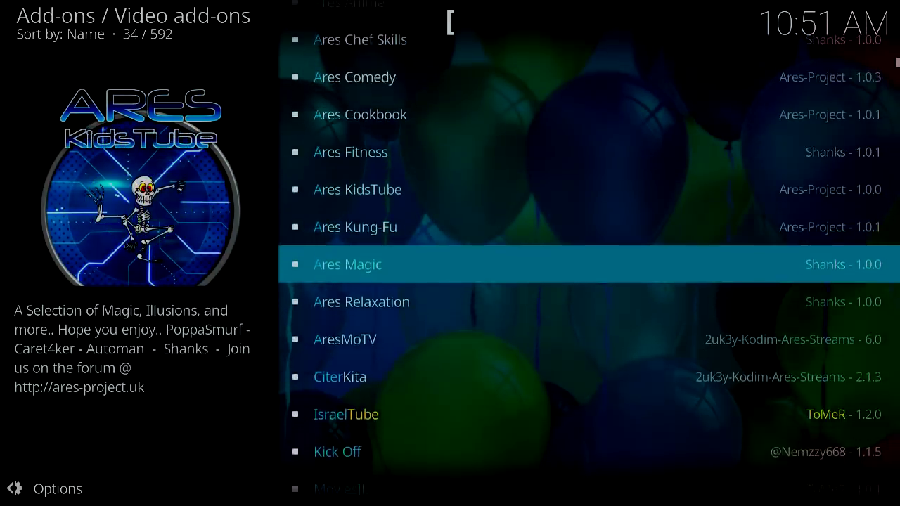
{"action": "key", "text": "Down"}
{"action": "key", "text": "Down"}
{"action": "key", "text": "Down"}
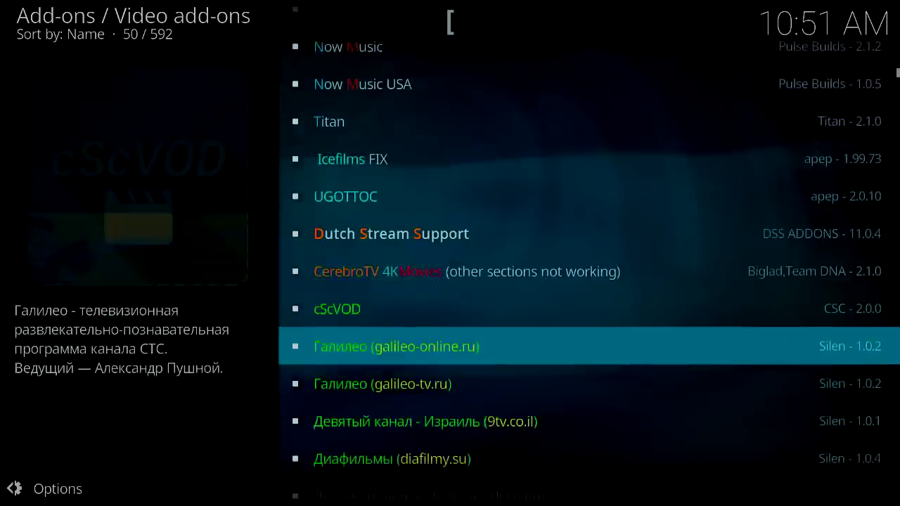
{"action": "key", "text": "Down"}
{"action": "key", "text": "Down"}
{"action": "key", "text": "Down"}
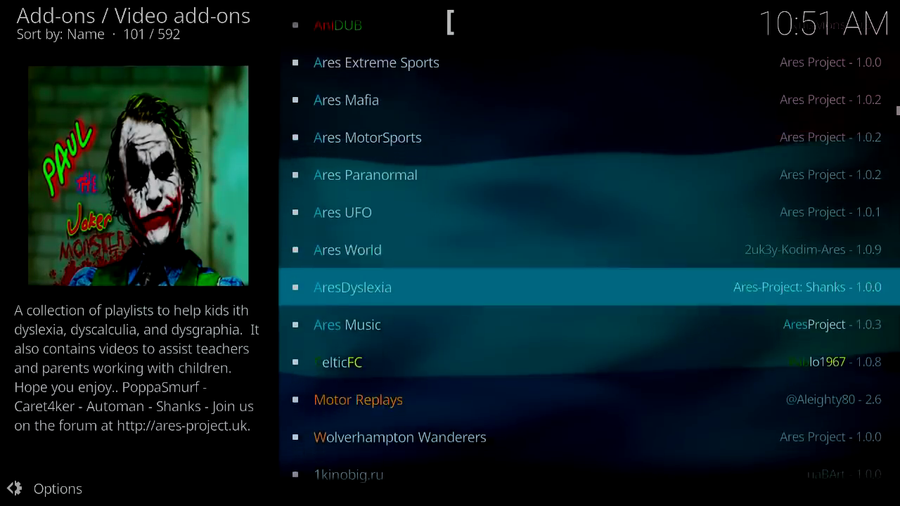
{"action": "key", "text": "Down"}
{"action": "key", "text": "Down"}
{"action": "key", "text": "Down"}
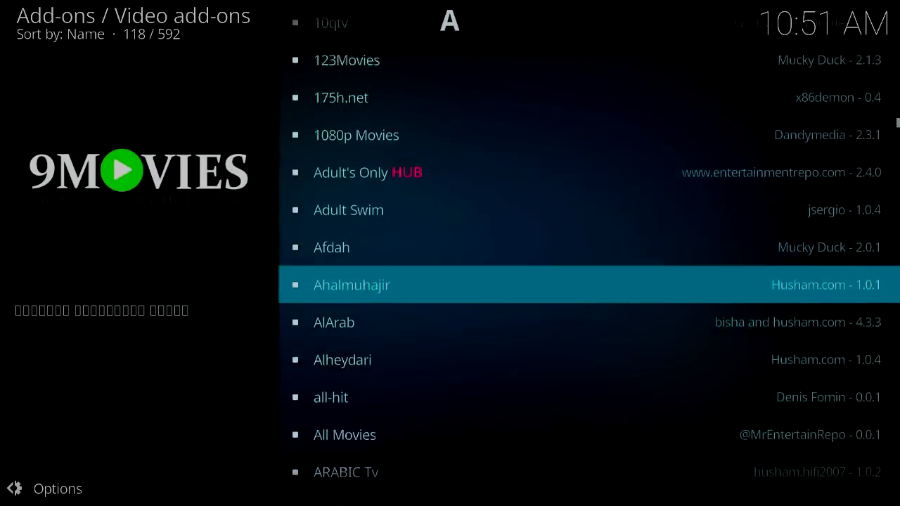
{"action": "key", "text": "Down"}
{"action": "key", "text": "Down"}
{"action": "key", "text": "Down"}
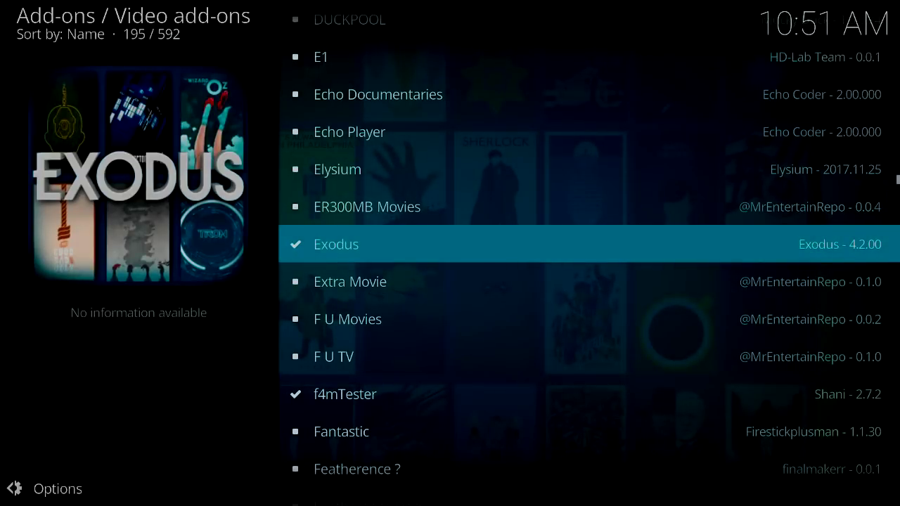
Step: View the Exodus add-on details, then back out to the Add-ons home
{"action": "key", "text": "Return"}
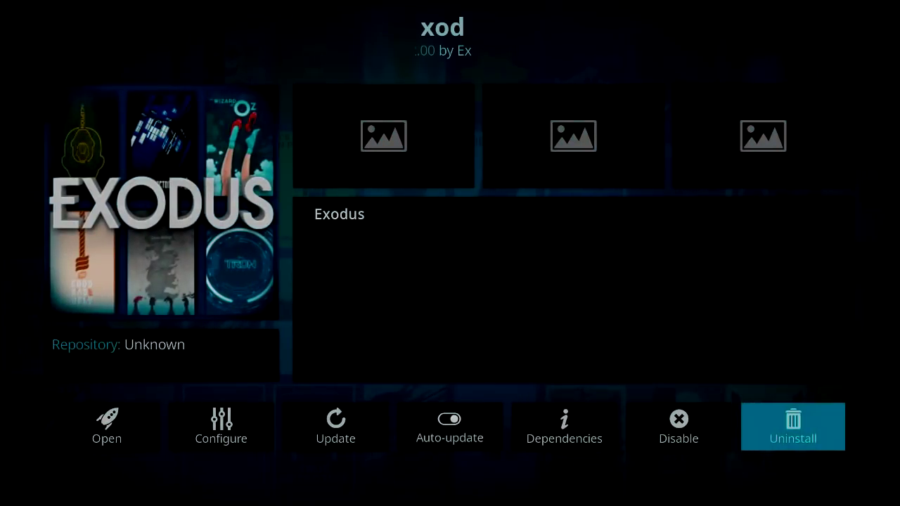
{"action": "key", "text": "Left"}
{"action": "key", "text": "Right"}
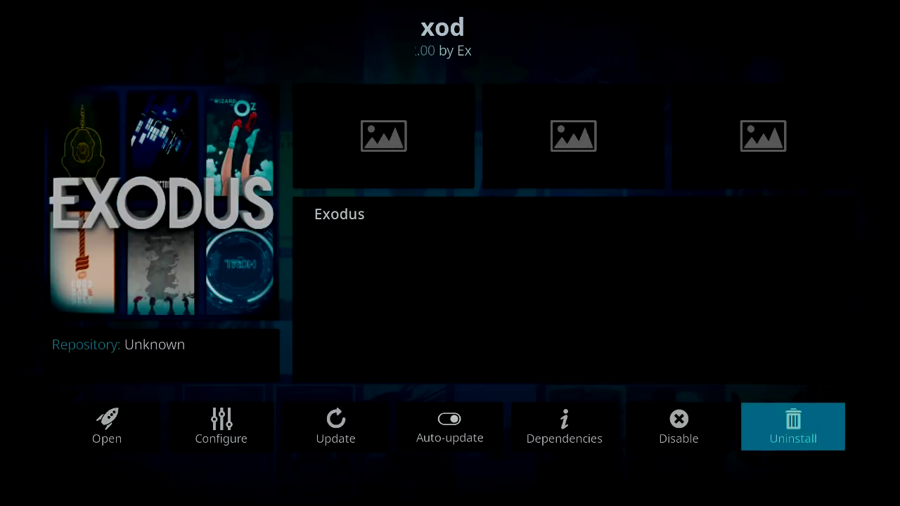
{"action": "key", "text": "Escape"}
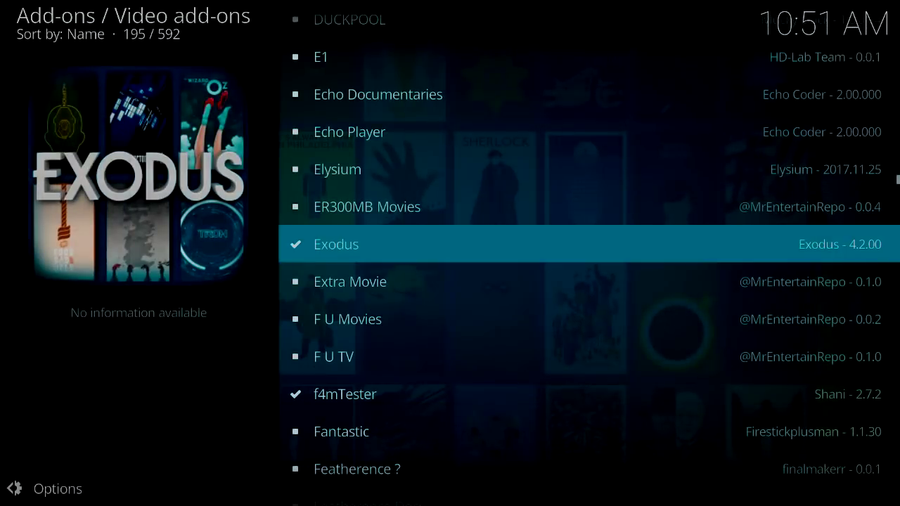
{"action": "key", "text": "Escape"}
Step: Launch Exodus and open Movies > Most Popular
{"action": "key", "text": "Right"}
{"action": "key", "text": "Right"}
{"action": "key", "text": "Right"}
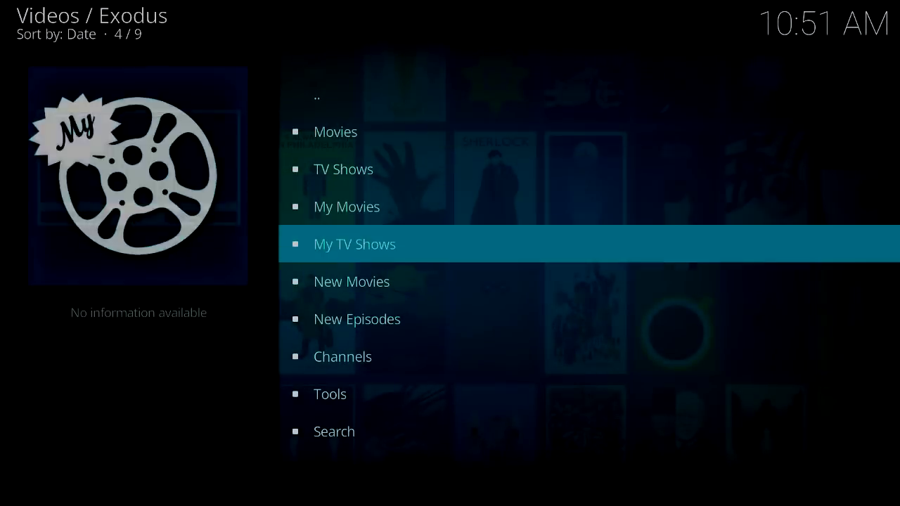
{"action": "key", "text": "Up"}
{"action": "key", "text": "Up"}
{"action": "key", "text": "Up"}
{"action": "key", "text": "Up"}
{"action": "key", "text": "Up"}
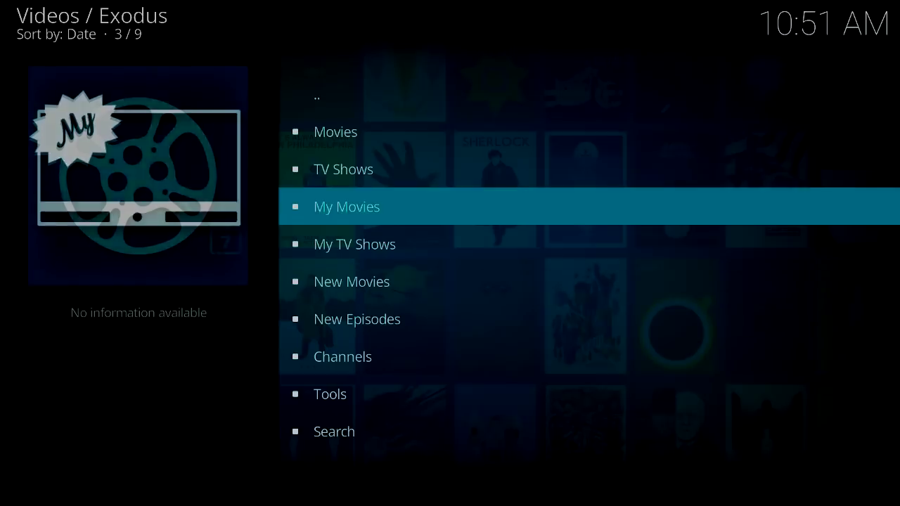
{"action": "key", "text": "Down"}
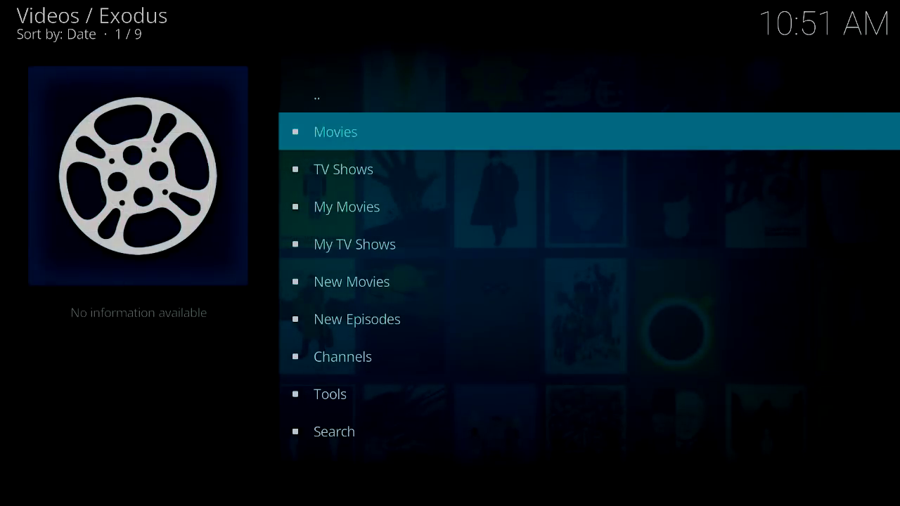
{"action": "key", "text": "Return"}
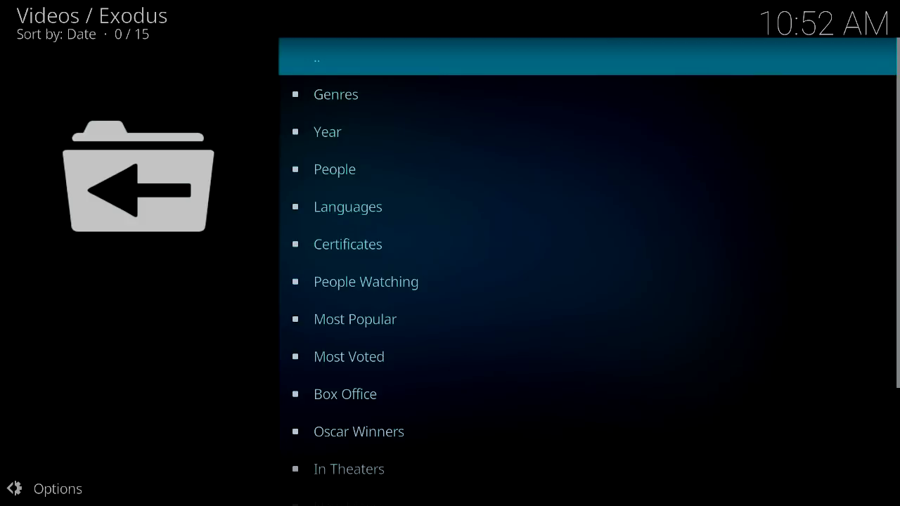
{"action": "key", "text": "Down"}
{"action": "key", "text": "Down"}
{"action": "key", "text": "Down"}
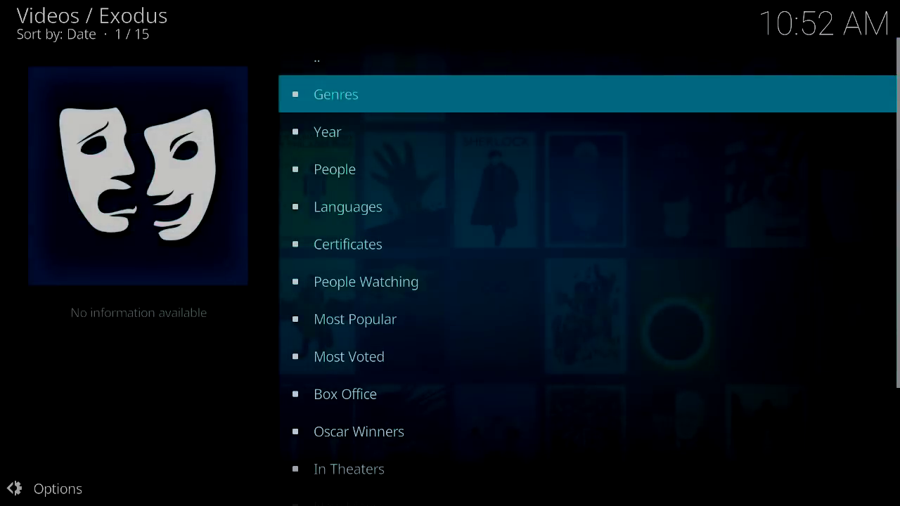
{"action": "key", "text": "Down"}
{"action": "key", "text": "Down"}
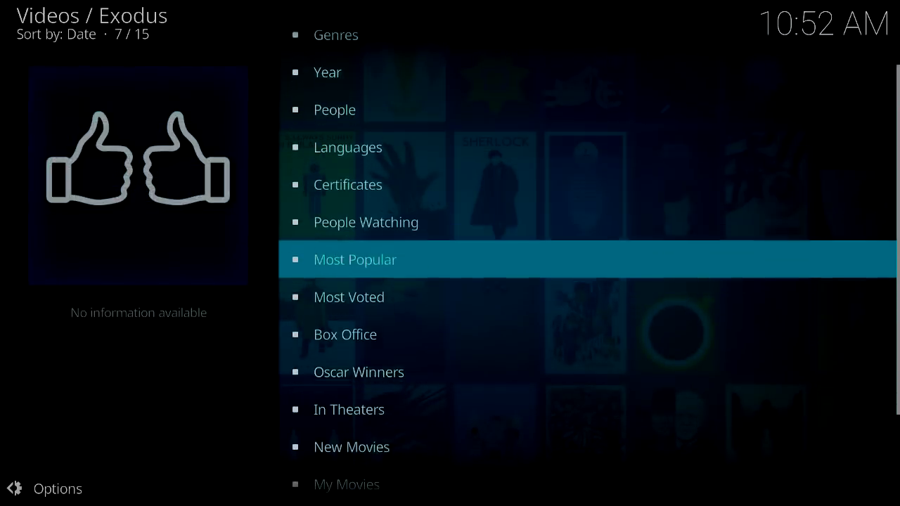
{"action": "key", "text": "Return"}
Step: Select Logan (2017) and play it from the first 1080p SOLARMOVIE source
{"action": "key", "text": "Down"}
{"action": "key", "text": "Down"}
{"action": "key", "text": "Down"}
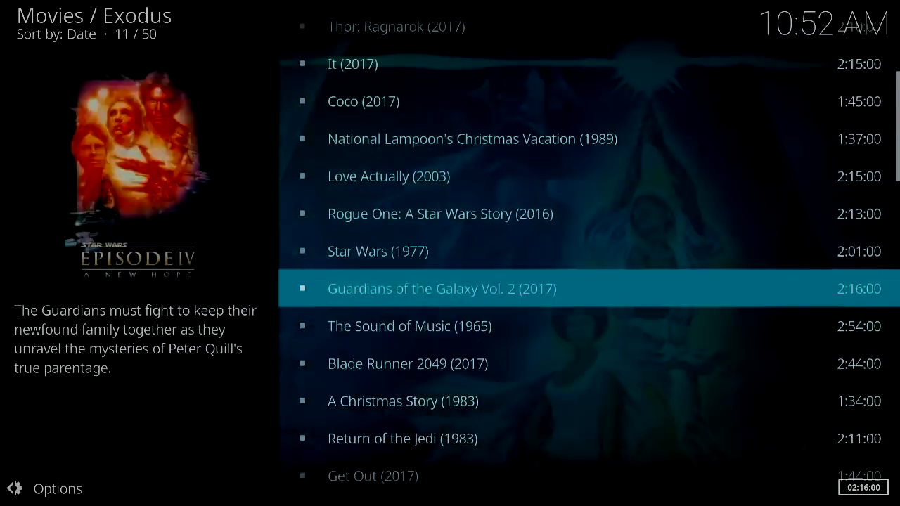
{"action": "key", "text": "Down"}
{"action": "key", "text": "Down"}
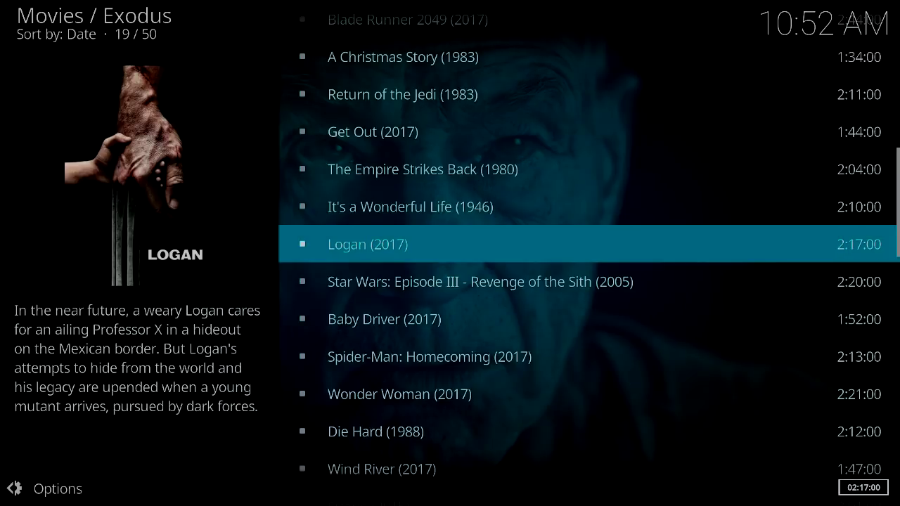
{"action": "key", "text": "Return"}
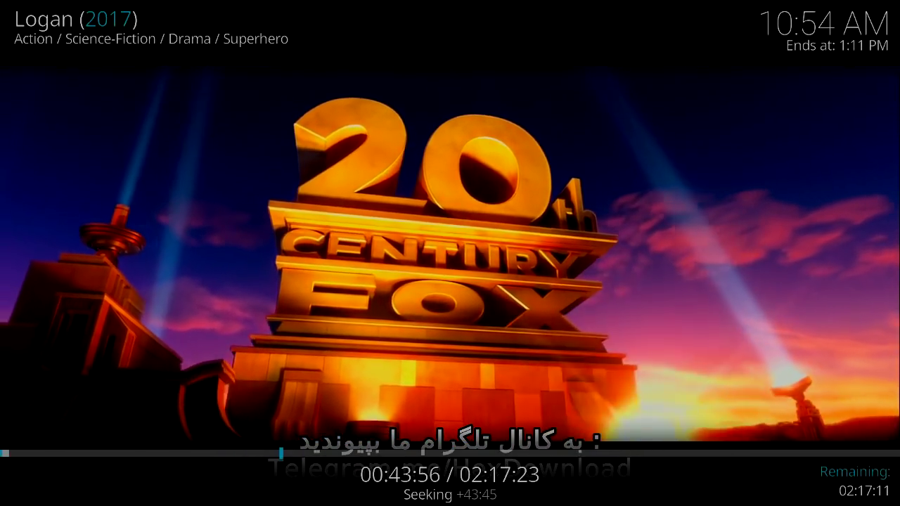
Step: Pause Logan at about 00:43:59 and bring up the Xbox guide
{"action": "key", "text": "space"}
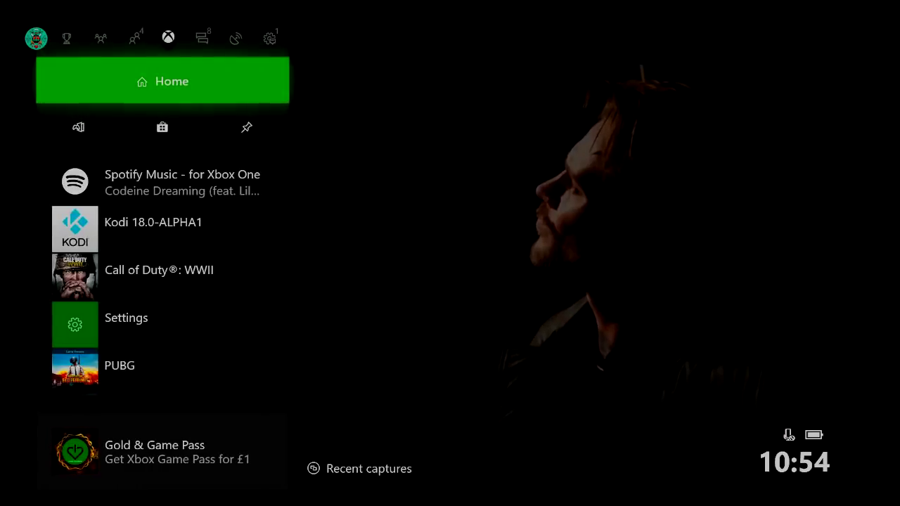
Step: Switch back to Kodi from the guide, stop Logan and return to Exodus's Movies menu
{"action": "key", "text": "Down"}
{"action": "key", "text": "Down"}
{"action": "key", "text": "Down"}
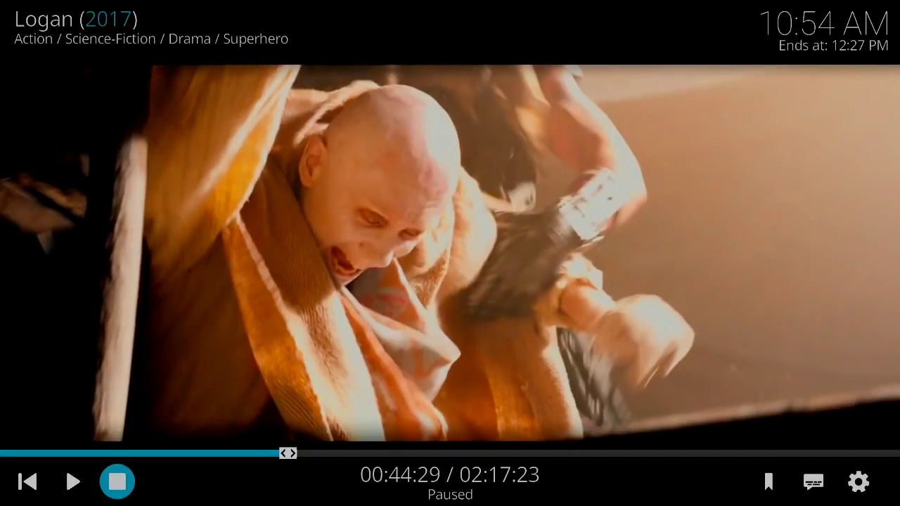
{"action": "key", "text": "Return"}
{"action": "key", "text": "BackSpace"}
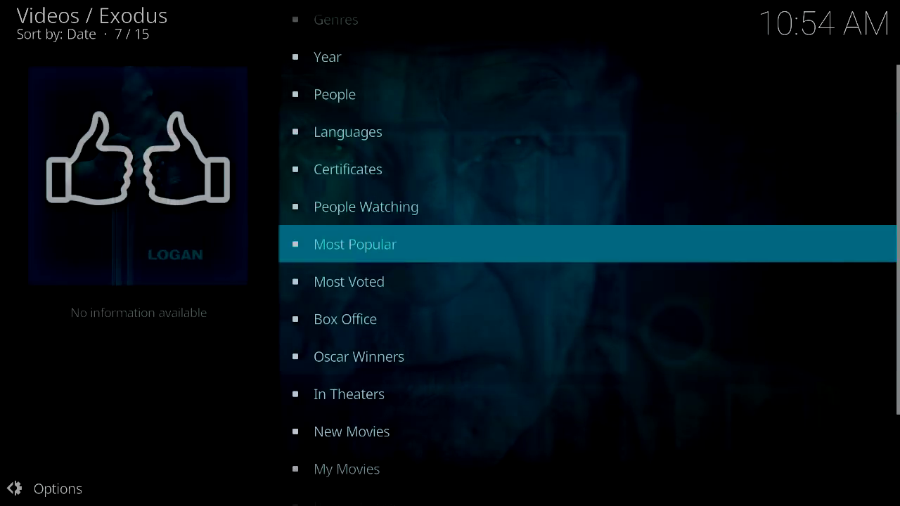